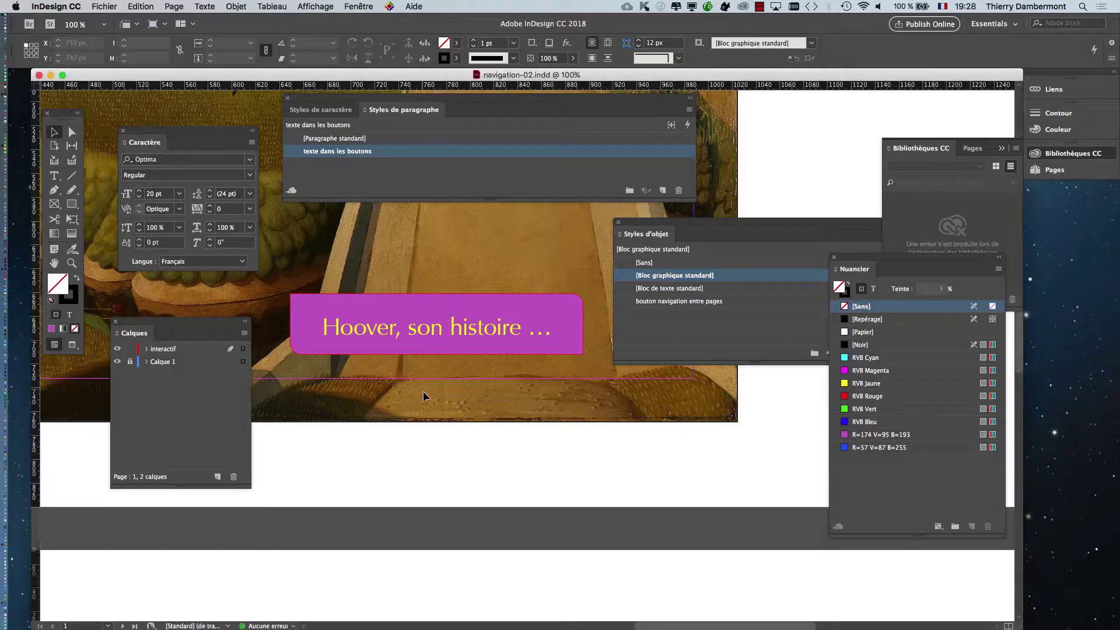
- Close the Paragraph Styles and Object Styles panels
scroll(423, 391, "down", 2)
scroll(424, 404, "down", 4)
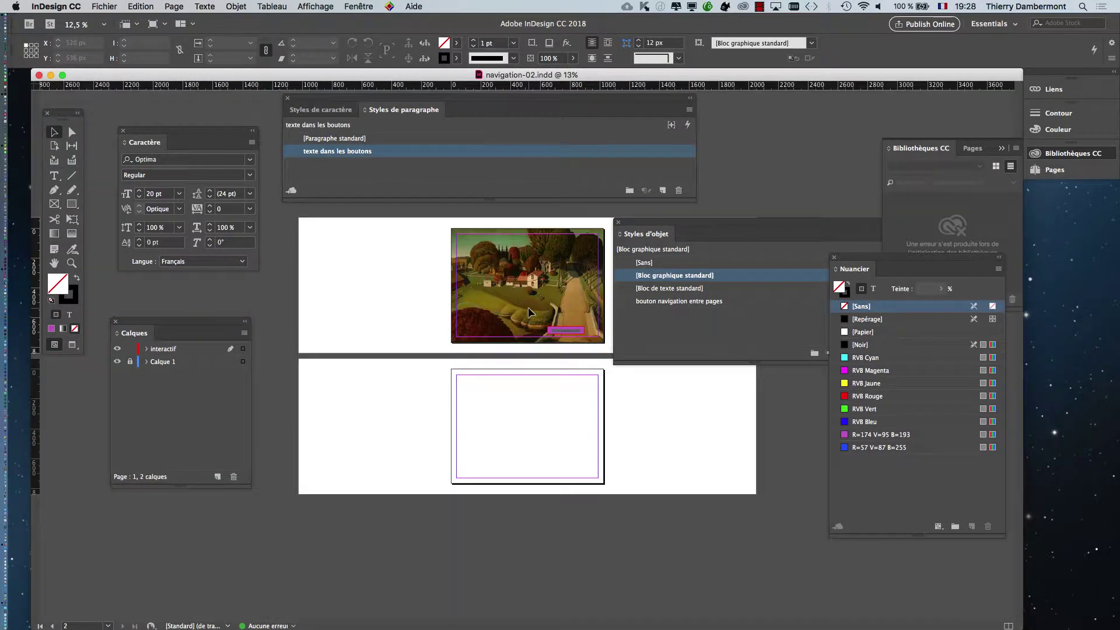
scroll(527, 307, "up", 1)
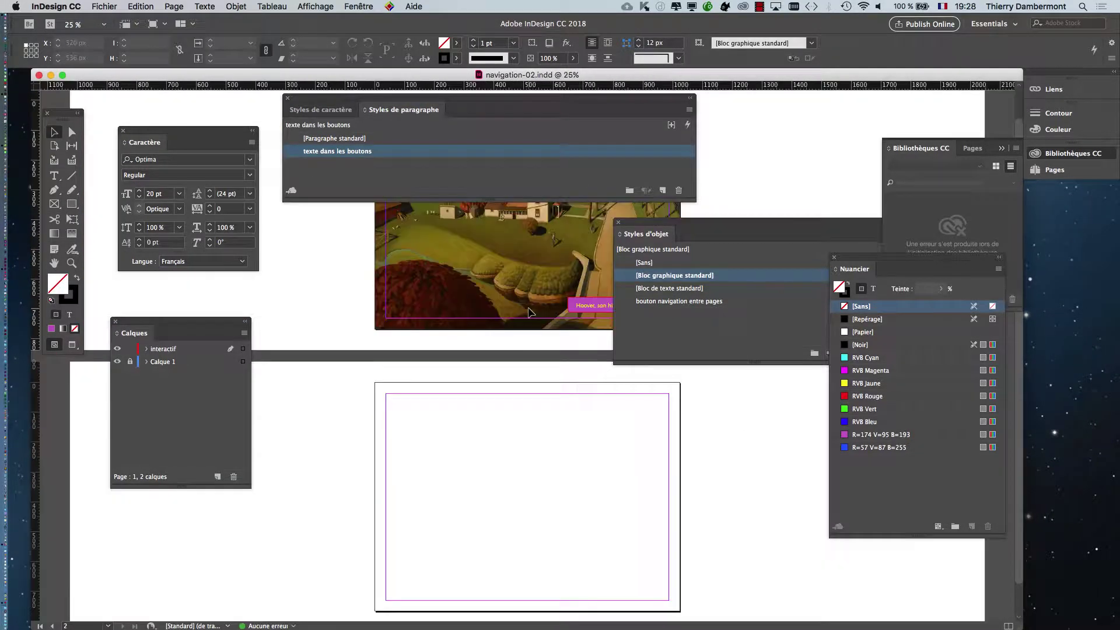
left_click(287, 98)
left_click(618, 222)
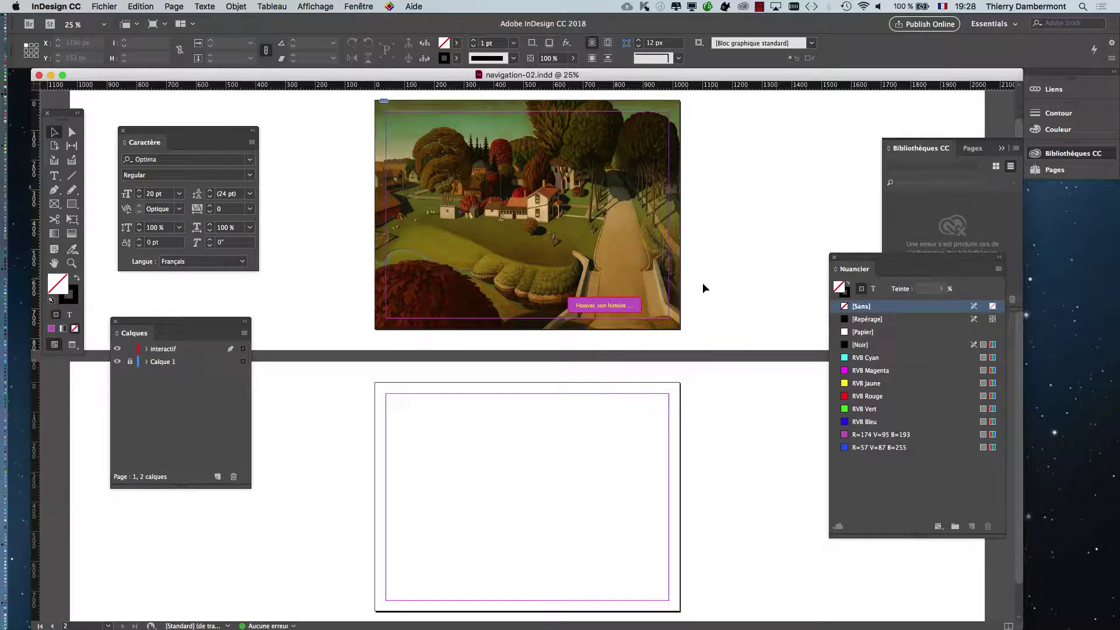
- Draw a text frame in the middle of page 2 and enlarge its 'page 2' text to 90 pt
left_click(56, 175)
left_click_drag(455, 455, 598, 504)
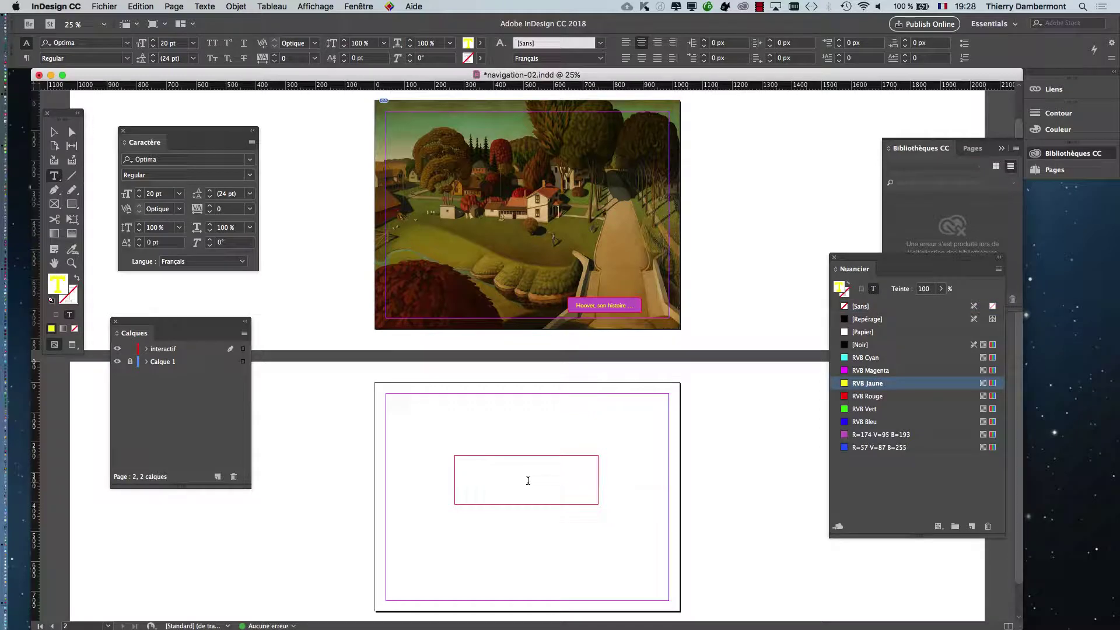
key("super+v")
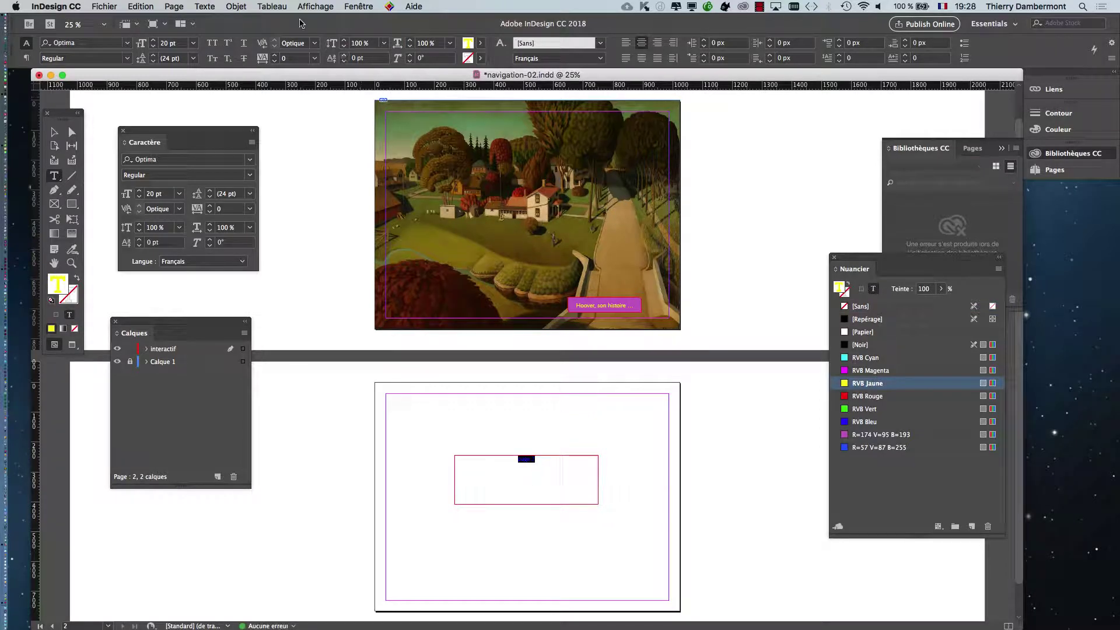
left_click(152, 40, "shift")
left_click(153, 39, "shift")
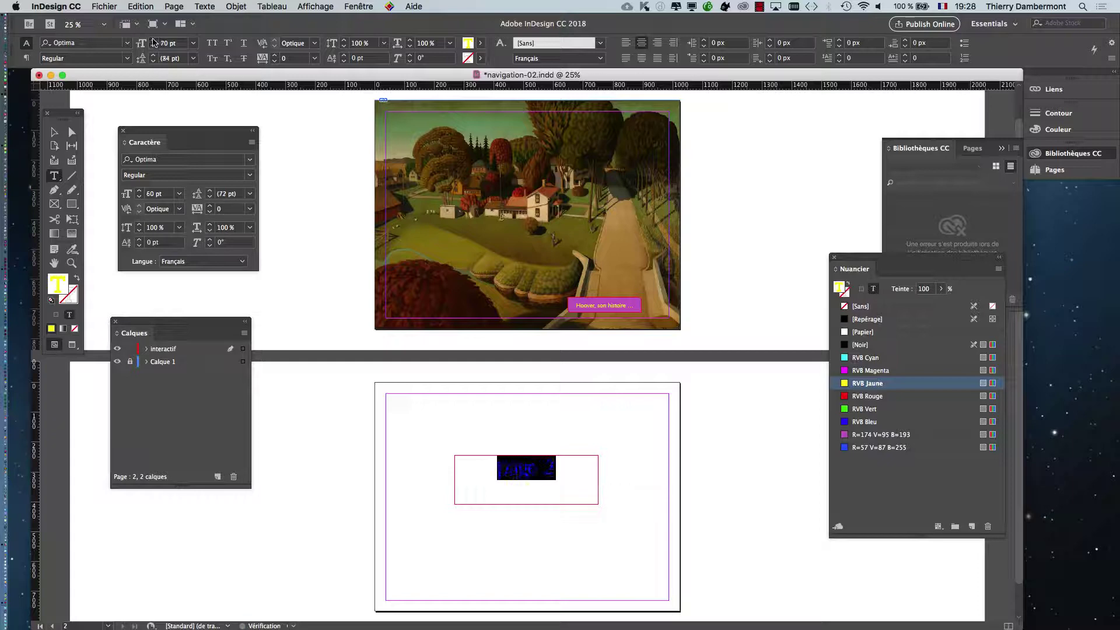
left_click(153, 39, "shift")
left_click(153, 40, "shift")
left_click(592, 525)
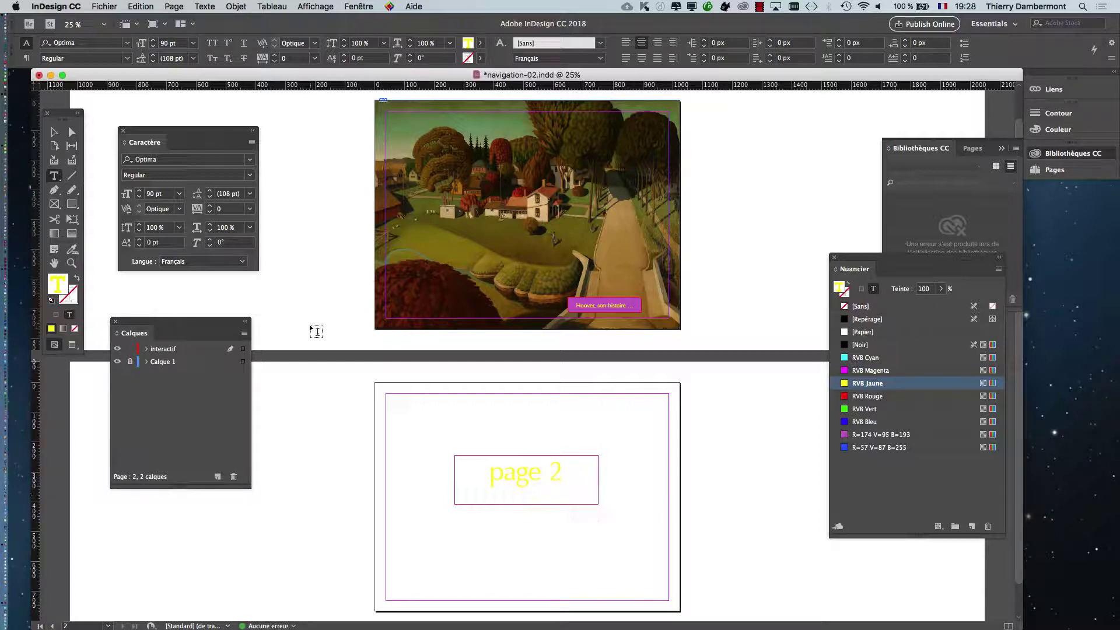
- Colour the 'page 2' heading with the R=57 V=87 B=255 blue swatch, then deselect the frame
left_click_drag(580, 474, 446, 457)
left_click(923, 449)
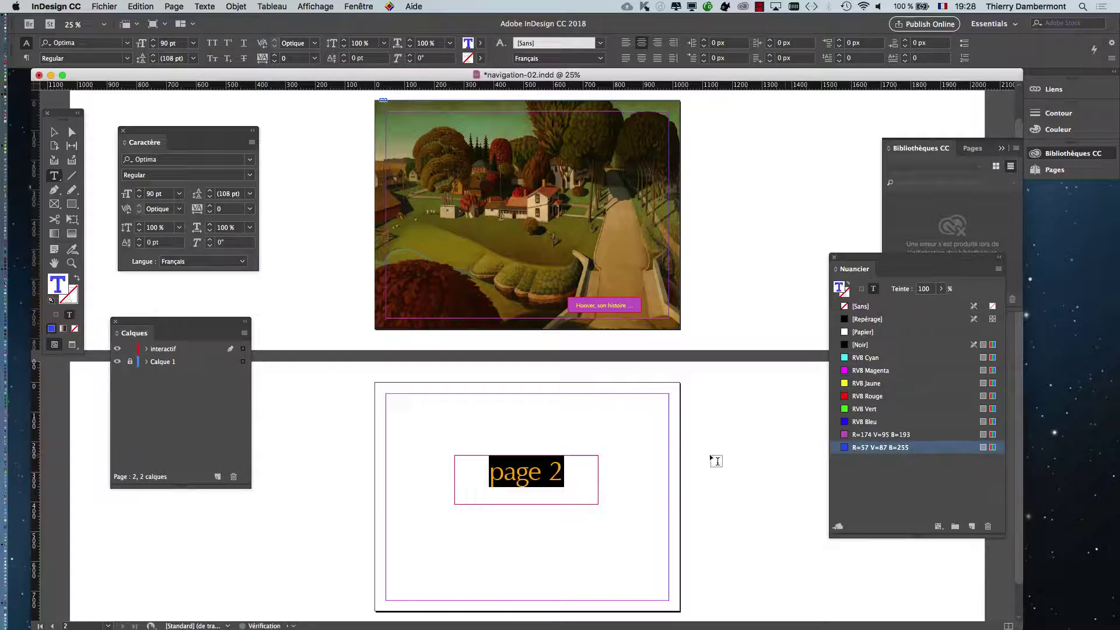
left_click(630, 548)
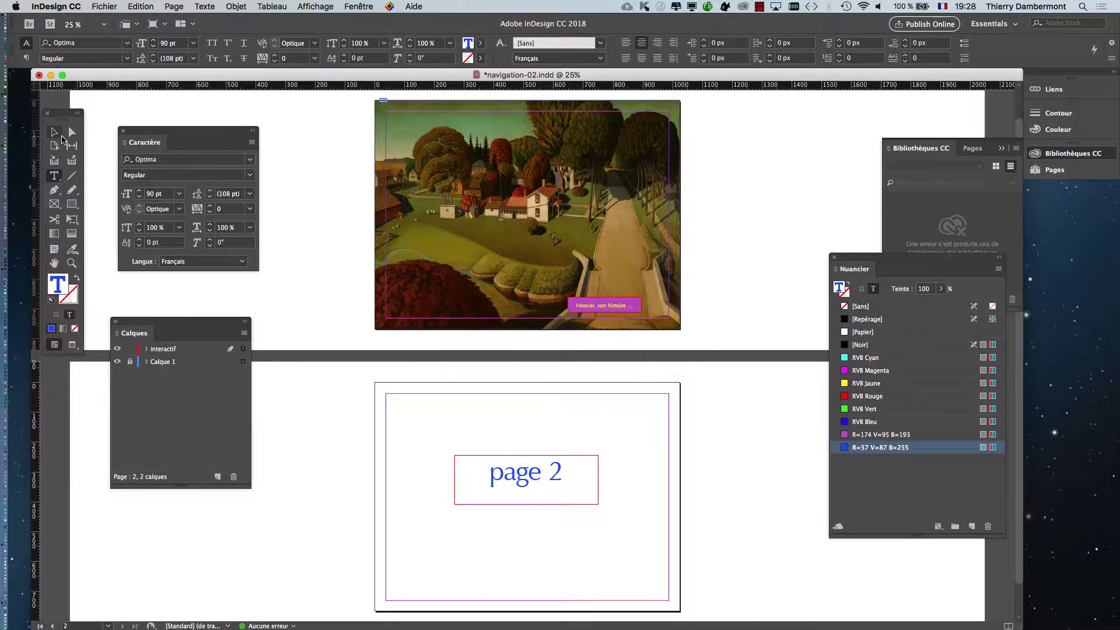
left_click(62, 137)
left_click(258, 331)
- Switch to Preview mode and save the document
key("w")
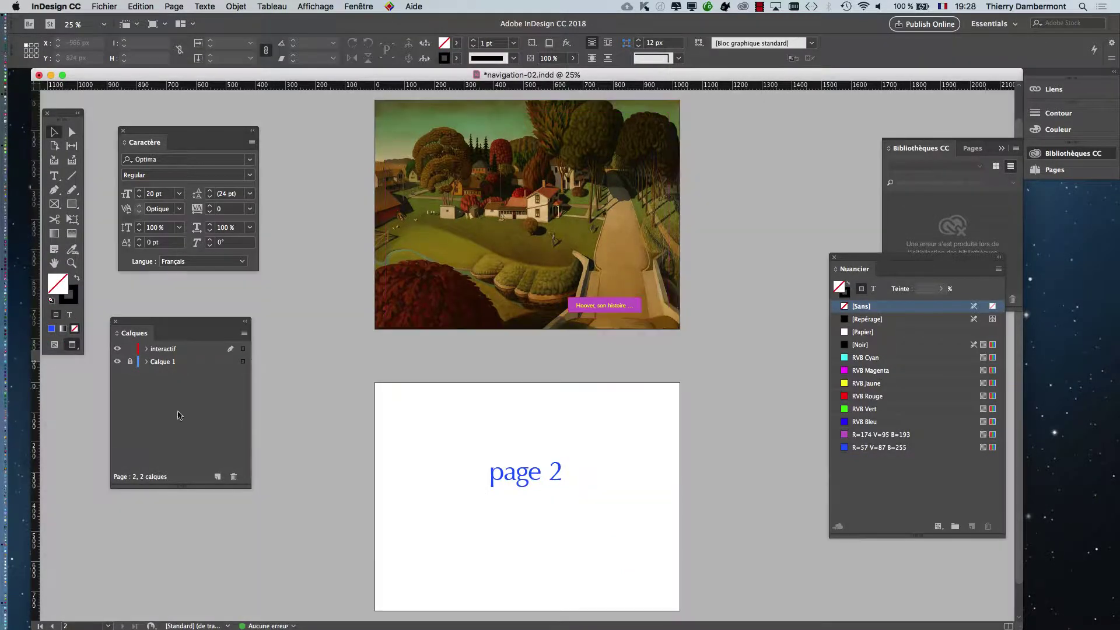
left_click(104, 6)
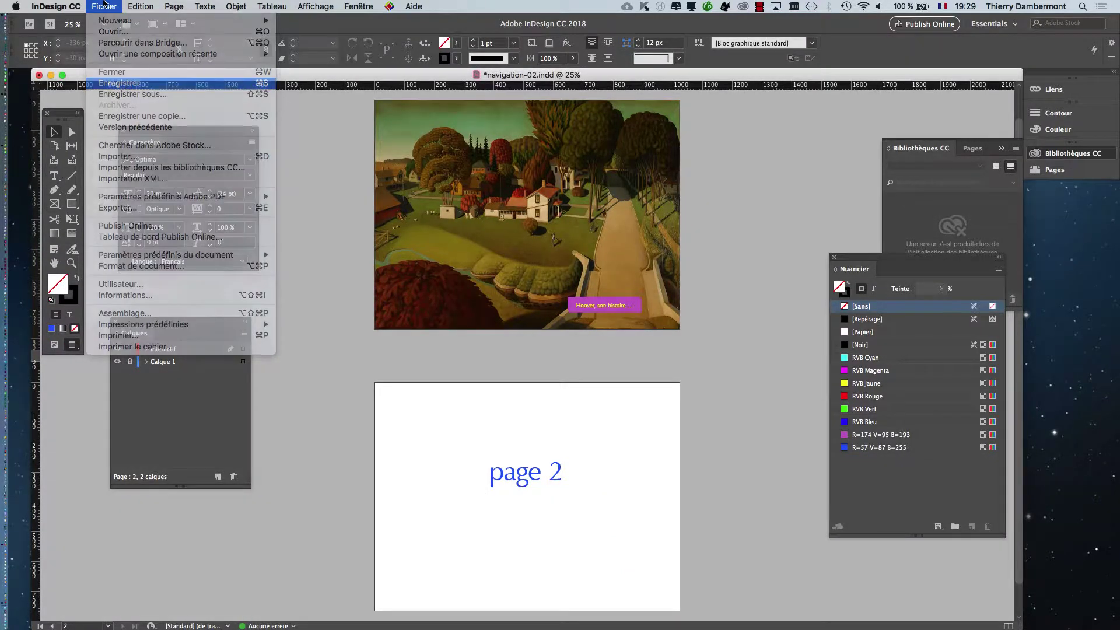
left_click(123, 83)
- Export the layout as navigation-02.pdf in Adobe PDF (interactif) format
left_click(105, 6)
left_click(655, 308)
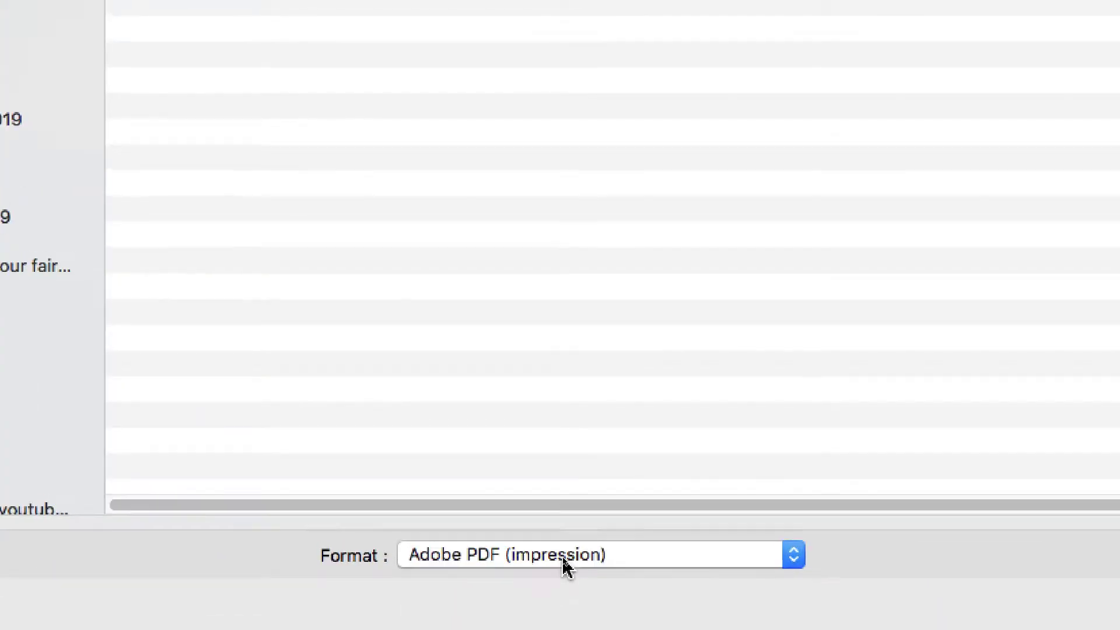
left_click(563, 557)
left_click(577, 563)
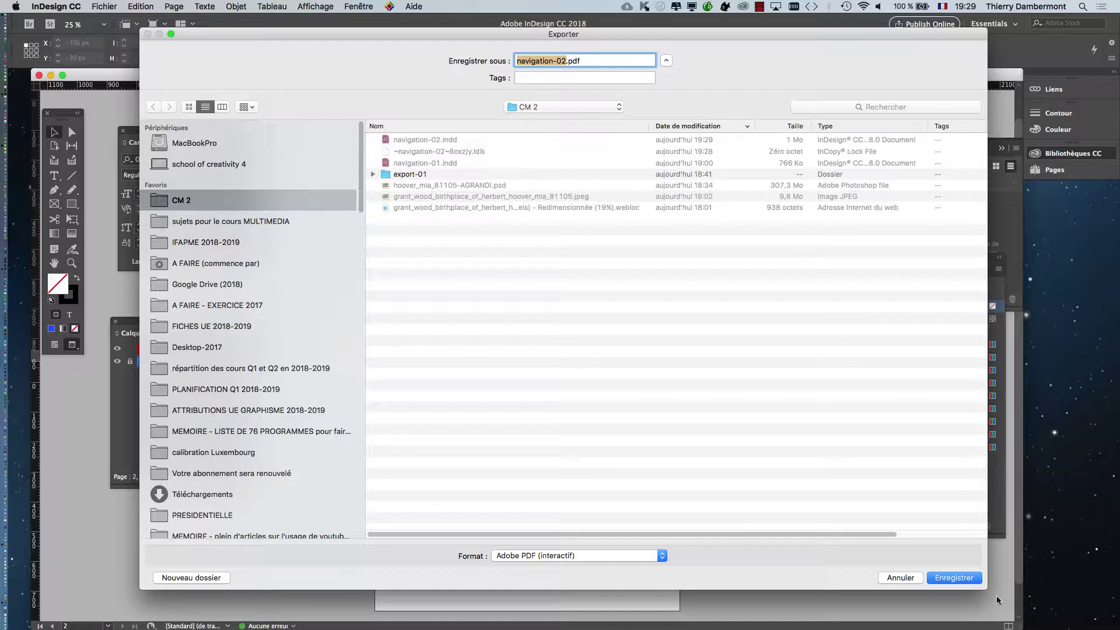
left_click_drag(985, 591, 989, 369)
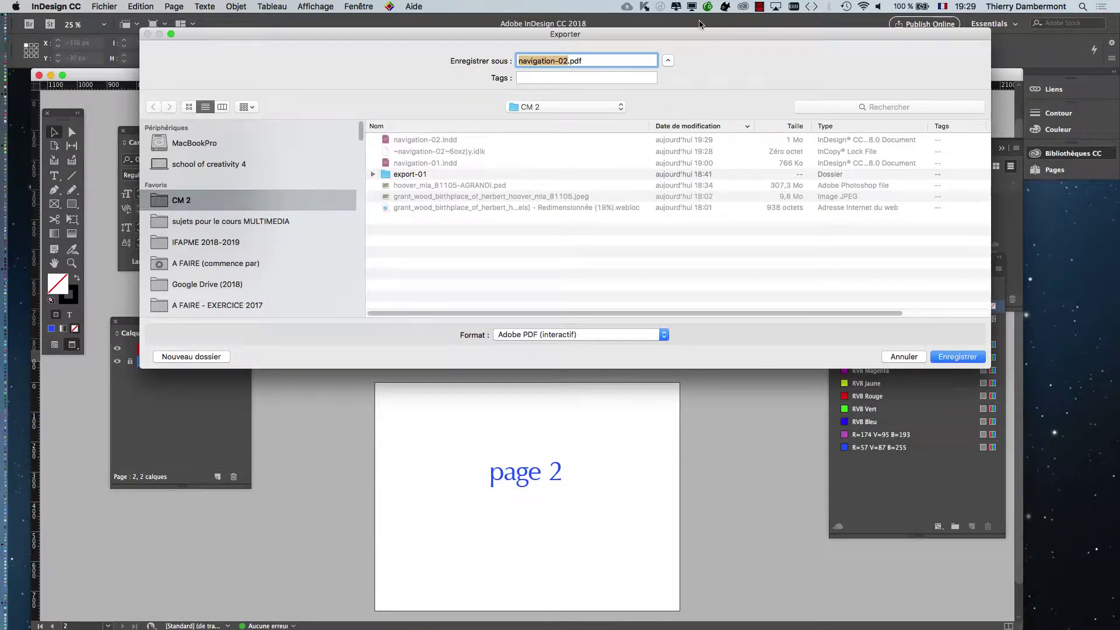
left_click_drag(705, 34, 702, 135)
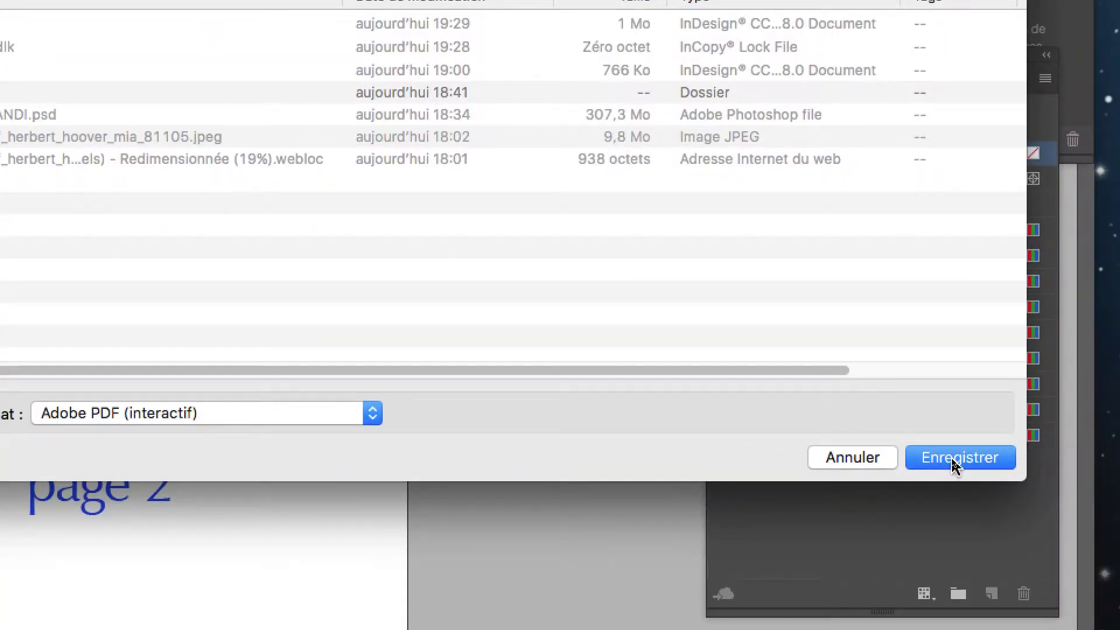
left_click(960, 458)
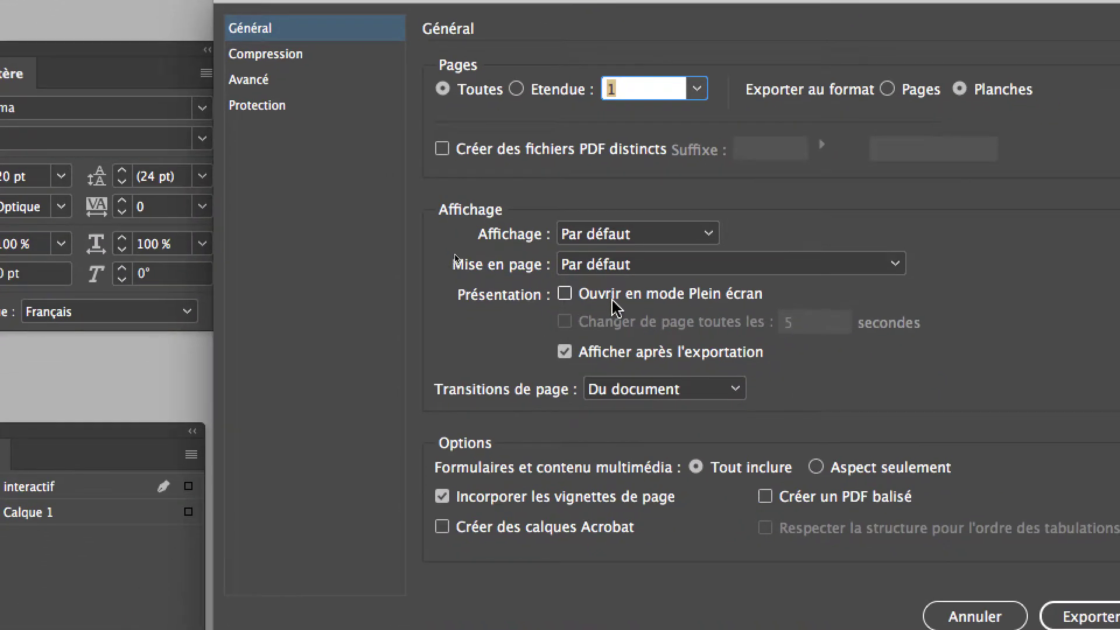
- Enable Ouvrir en mode Plein écran in the interactive PDF export's Général options
left_click(612, 297)
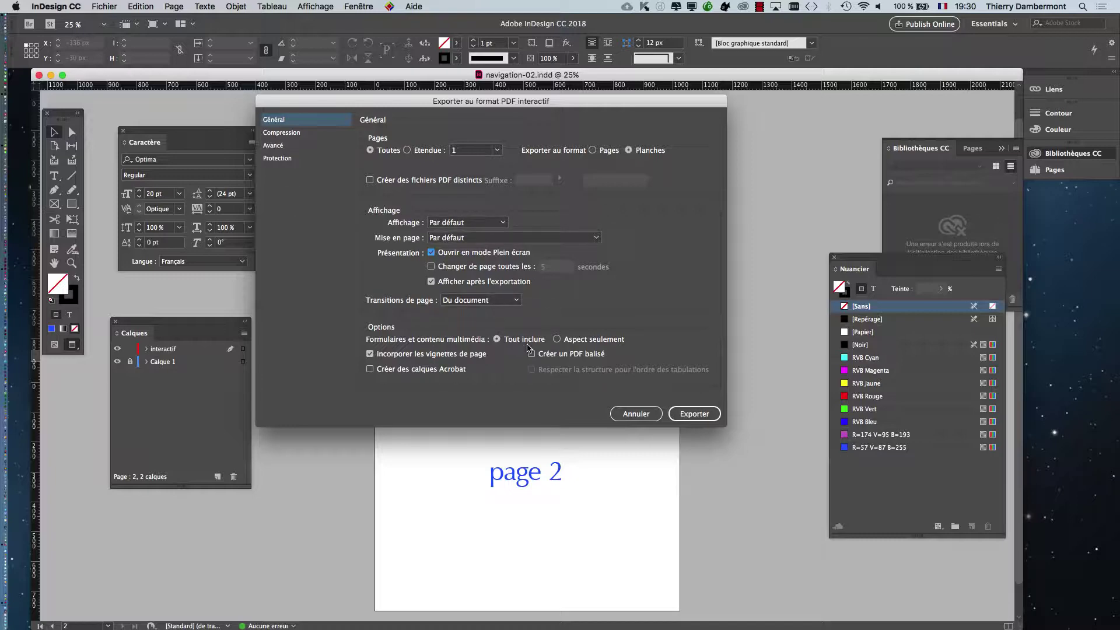
key("alt")
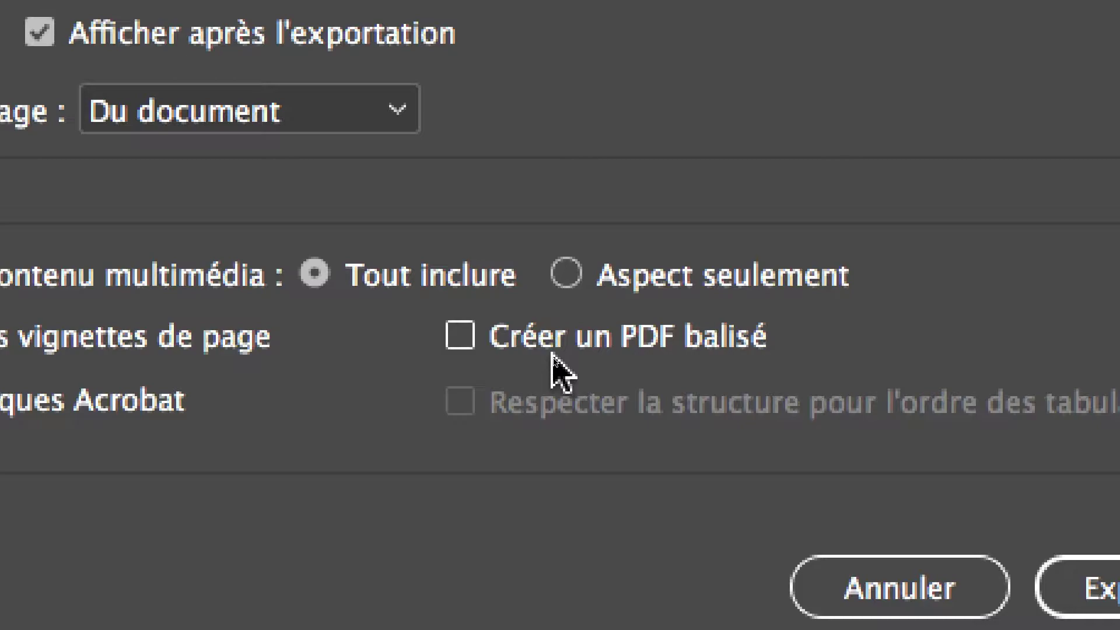
key("alt")
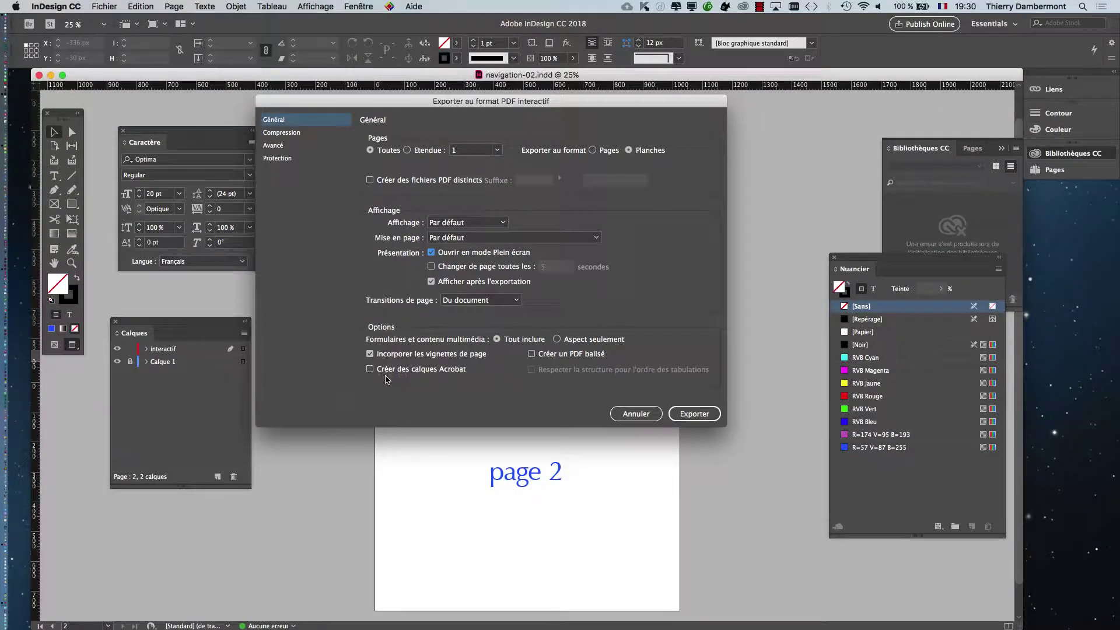
- Set the image compression resolution to 144 ppp
left_click(294, 135)
key("alt")
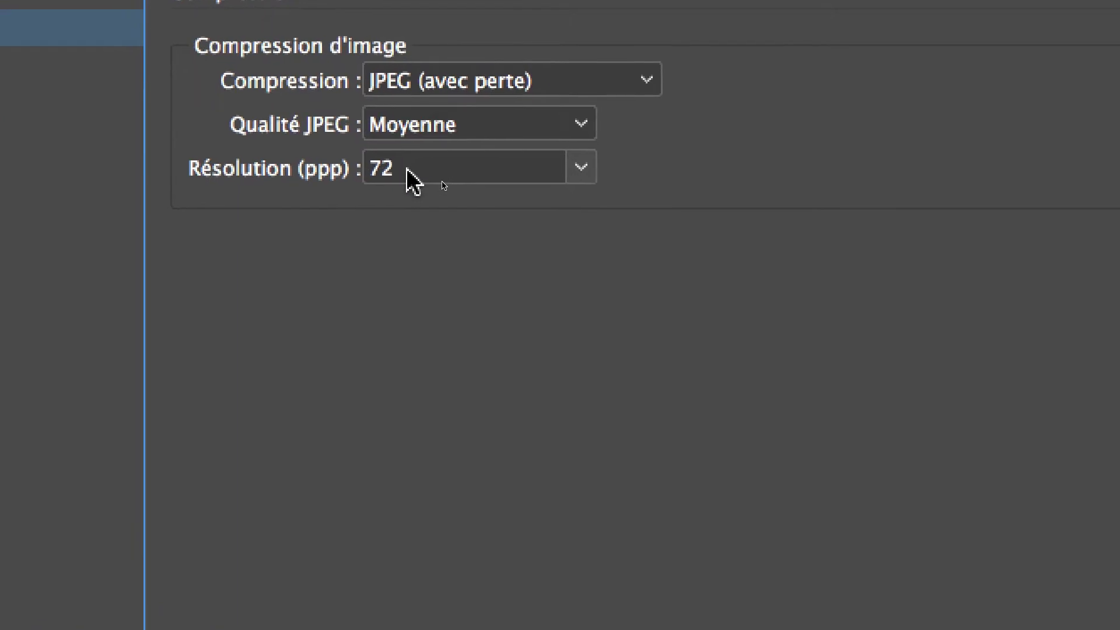
left_click(413, 180)
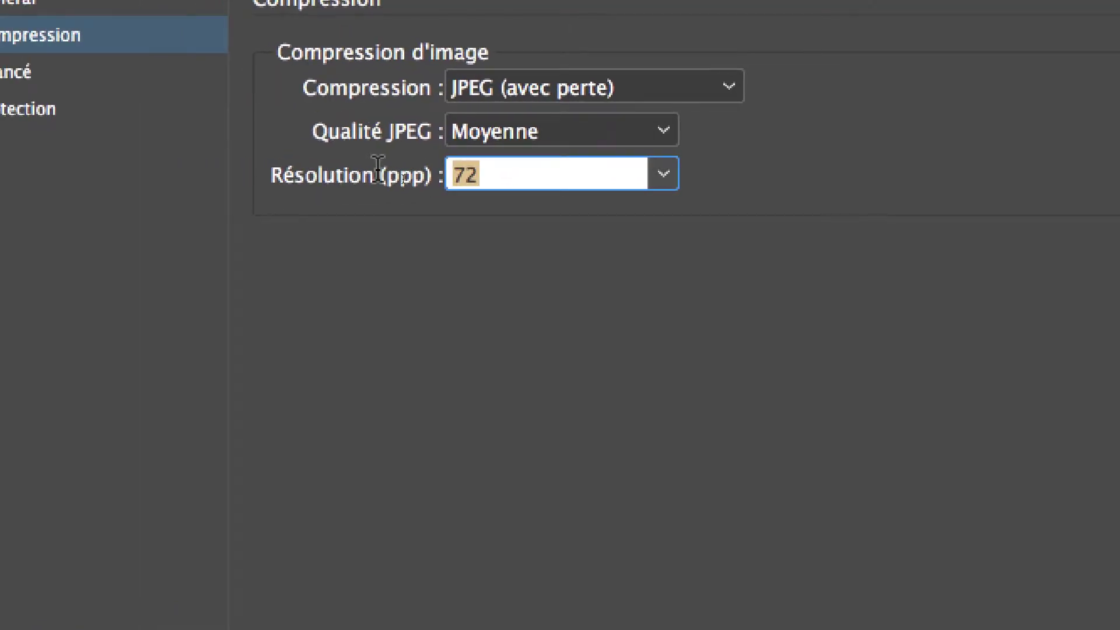
type("144")
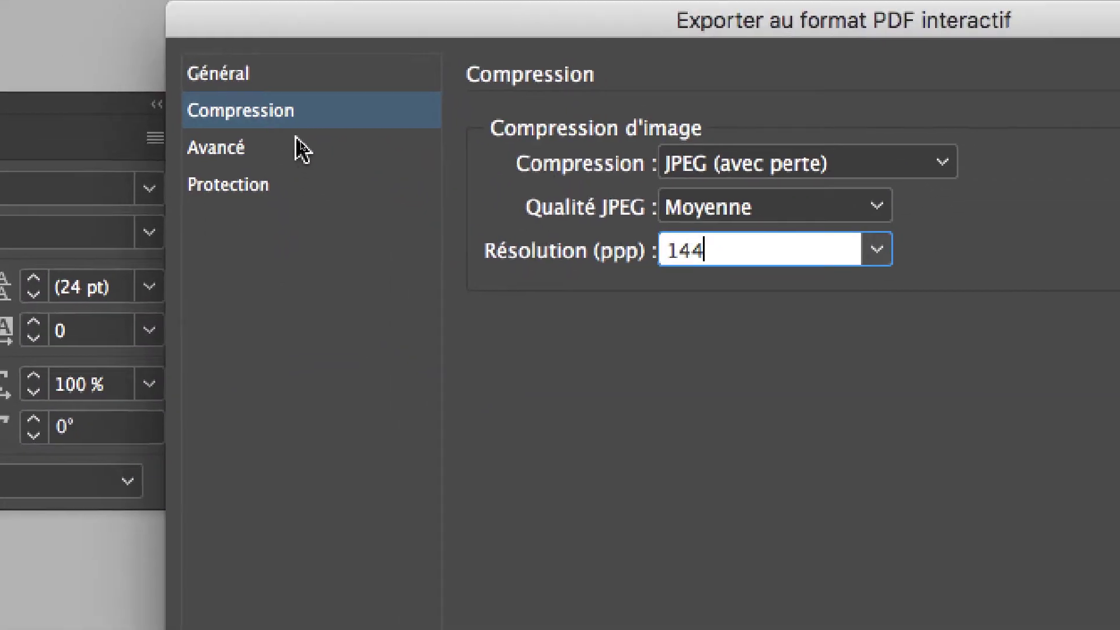
- Review the Avancé, Accessibility and Protection panes, then return to Général
left_click(295, 140)
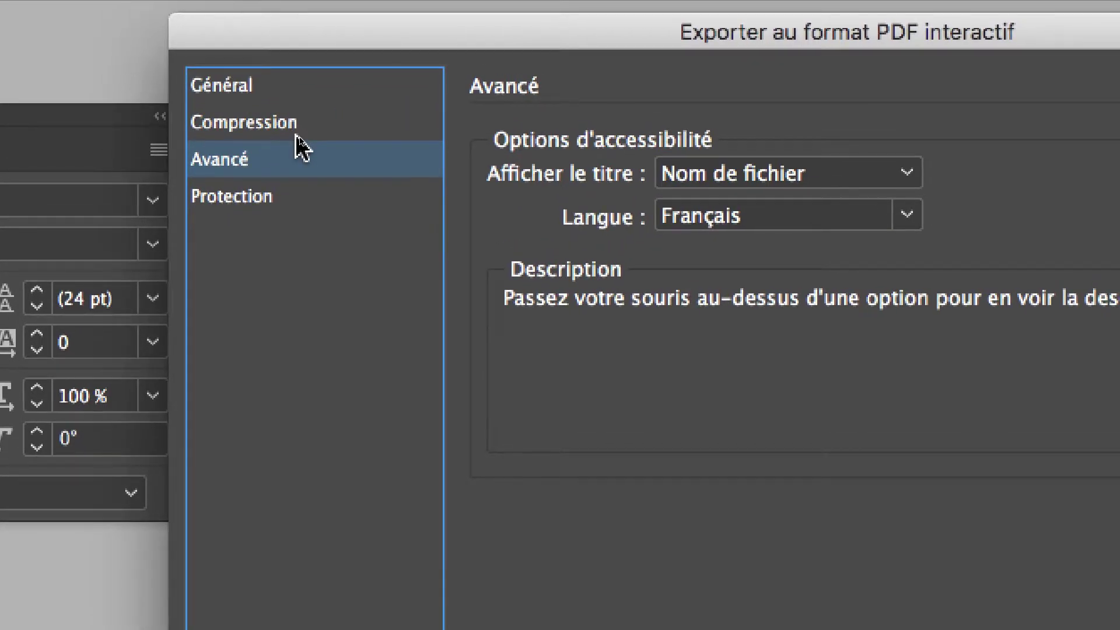
left_click(295, 135)
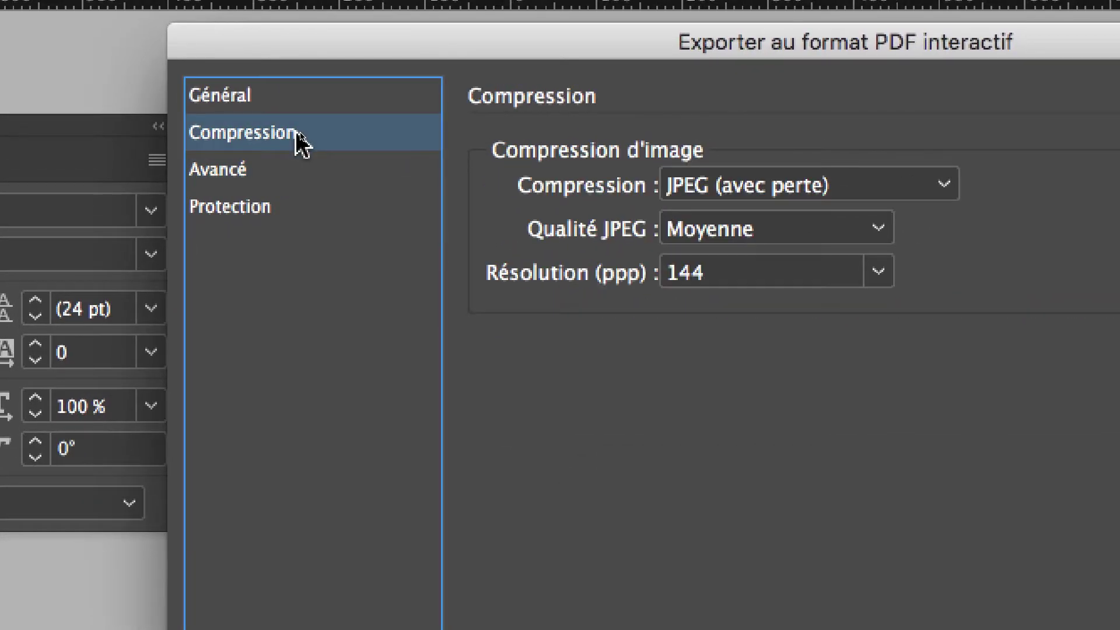
left_click(295, 157)
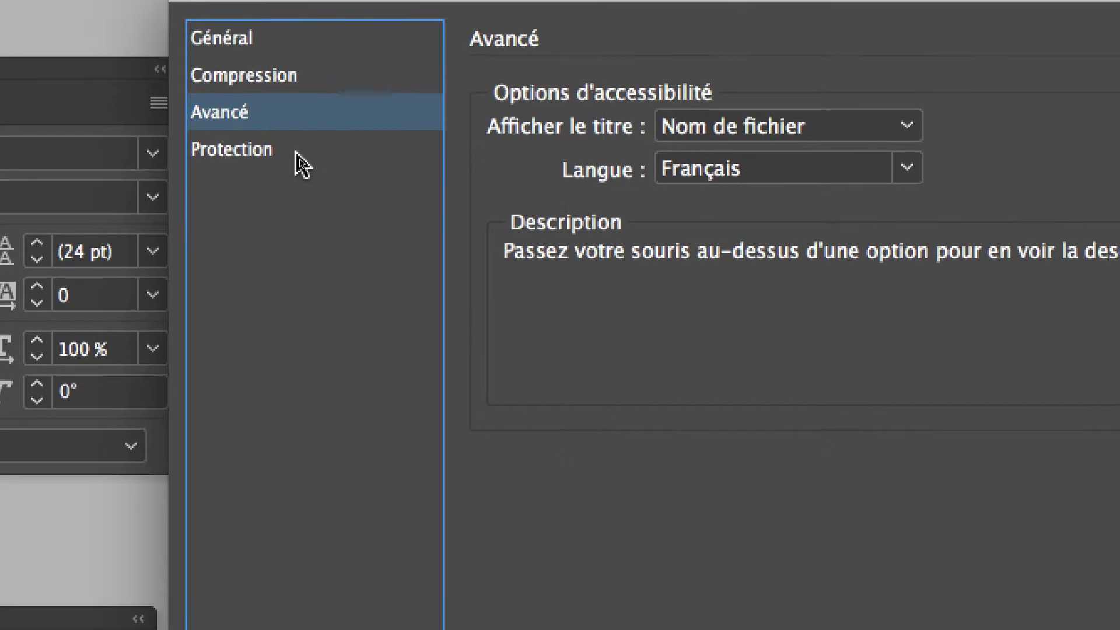
left_click(295, 175)
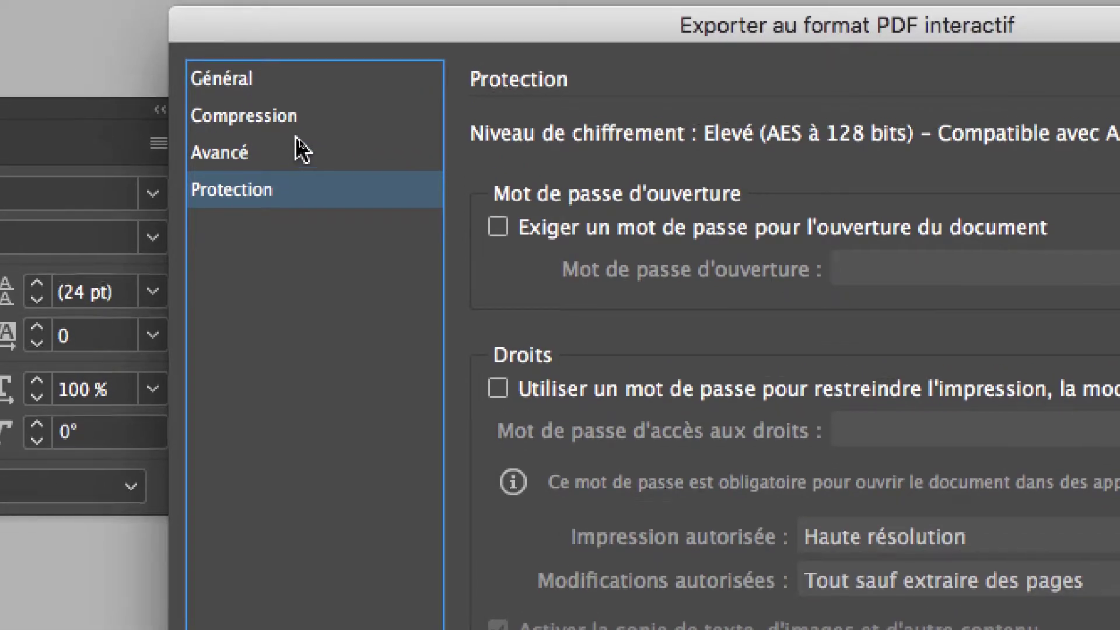
left_click(291, 114)
left_click(295, 105)
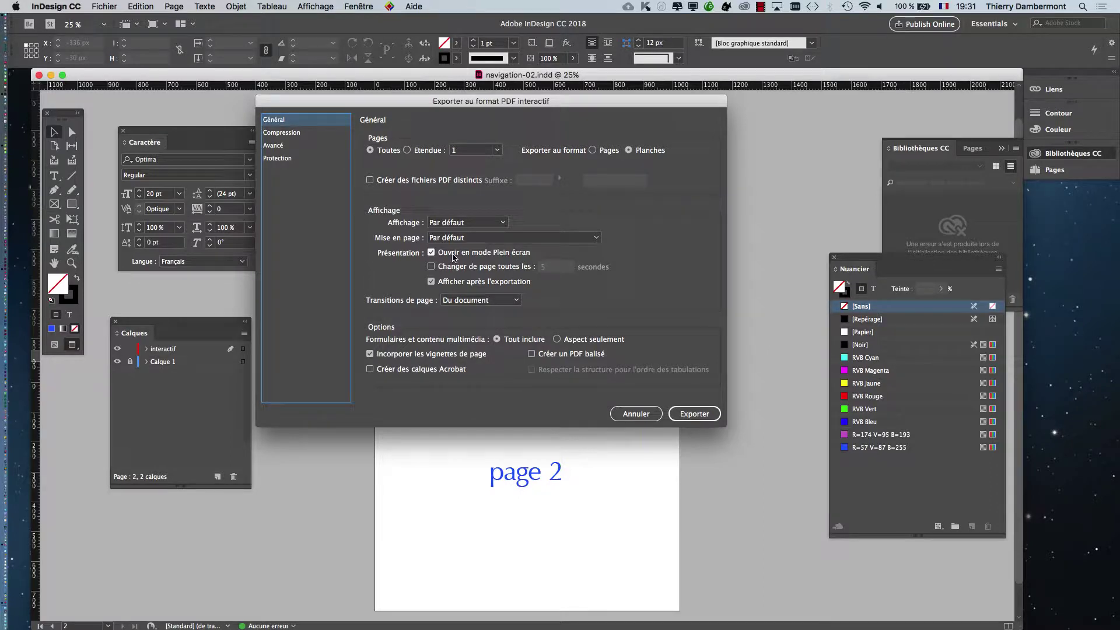
- Generate navigation-02.pdf and reposition the Acrobat window showing the full-screen prompt
key("alt")
left_click(707, 418)
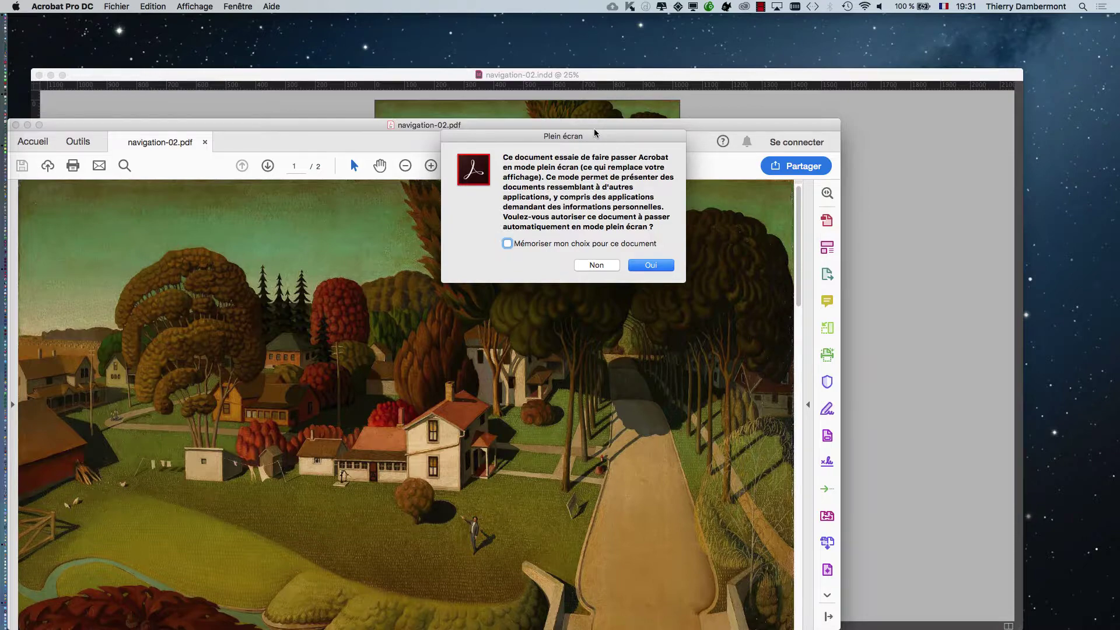
left_click_drag(521, 126, 590, 41)
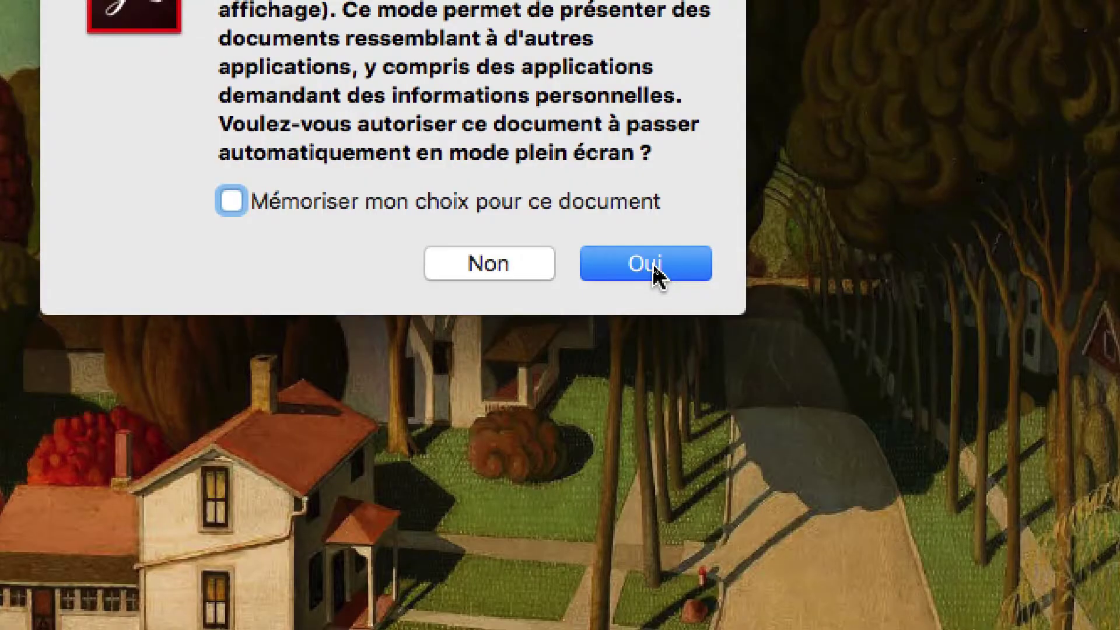
- Allow full screen, navigate to page 2 and back to the painting, then exit full screen
left_click(654, 267)
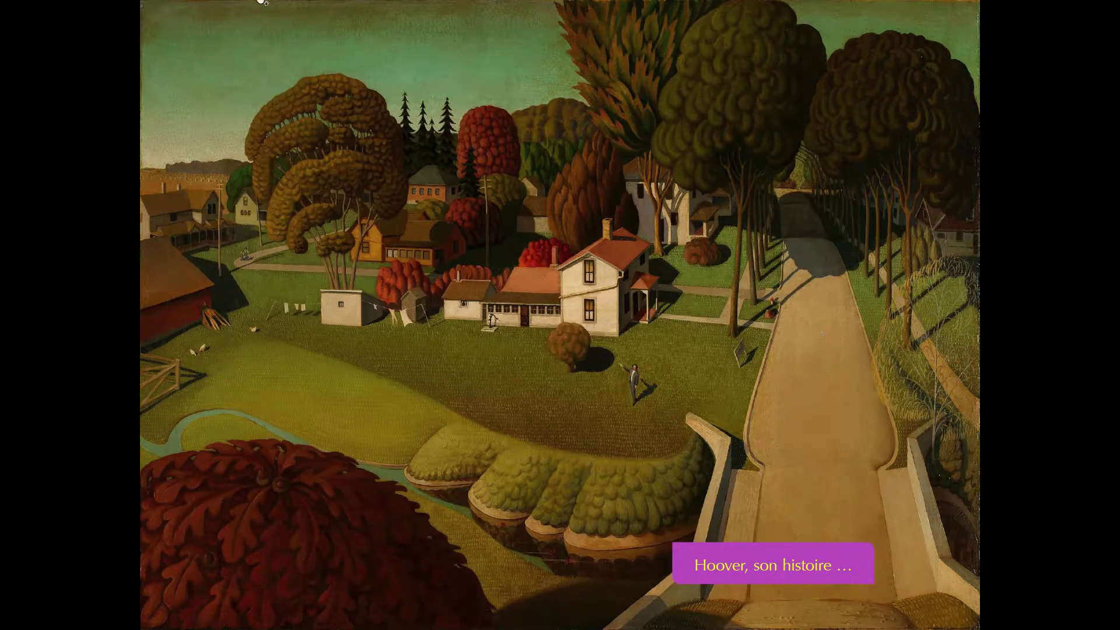
left_click(346, 169)
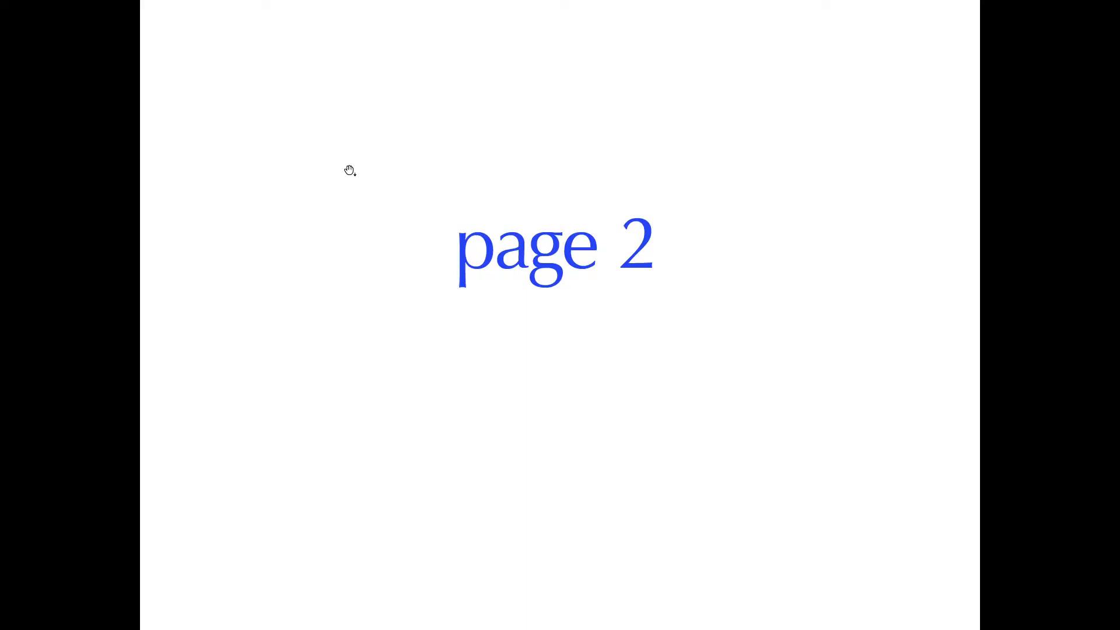
left_click(233, 36)
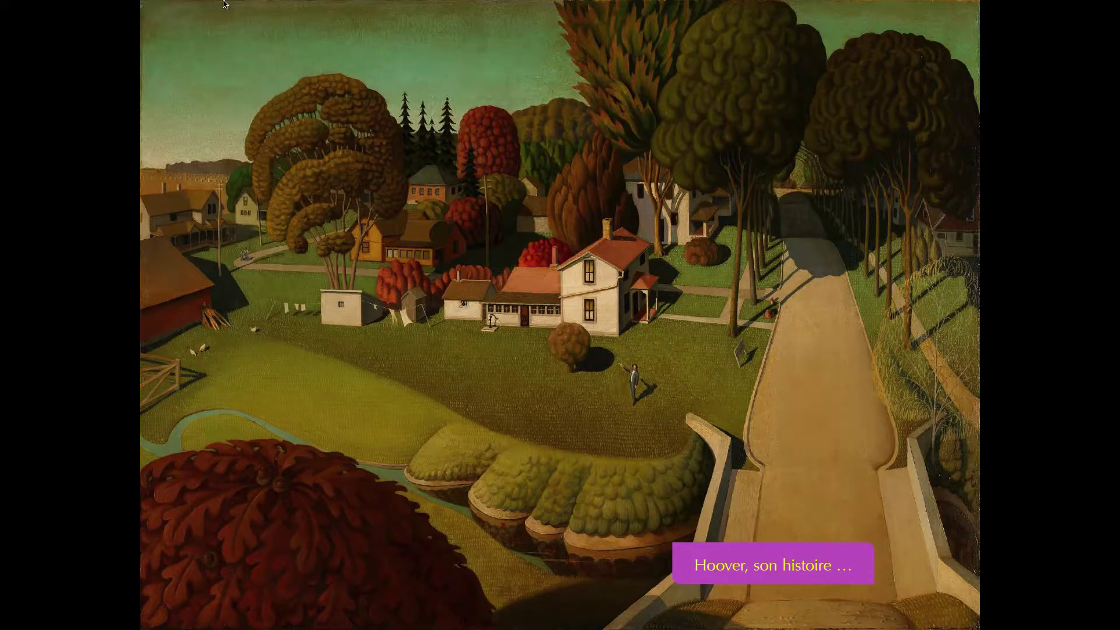
key("Escape")
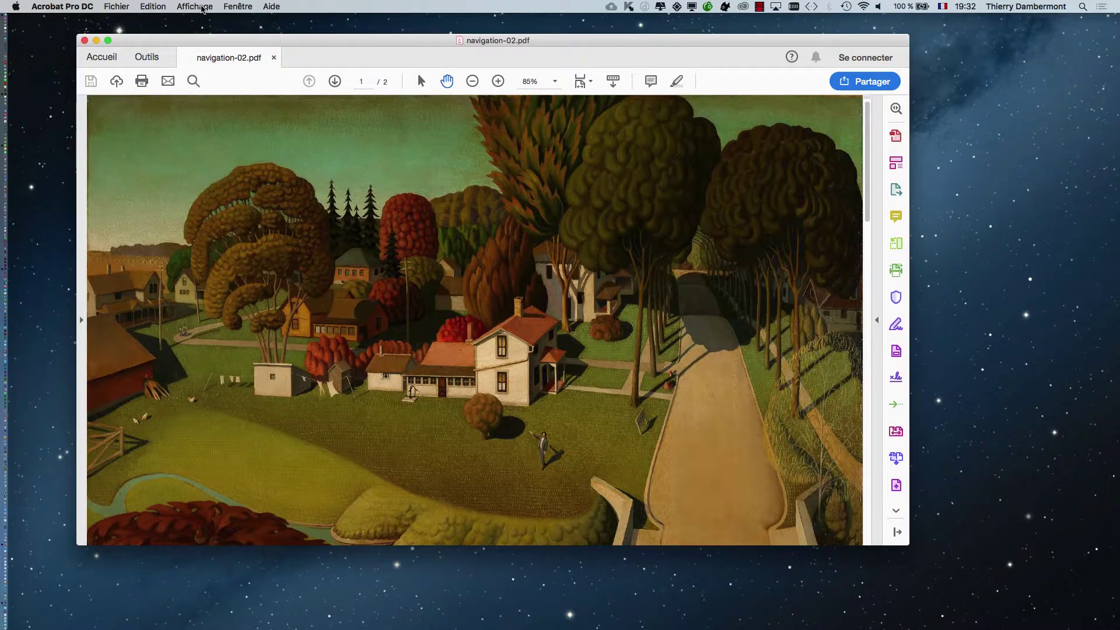
- Re-enter full-screen mode via Affichage > Mode plein écran
left_click(193, 6)
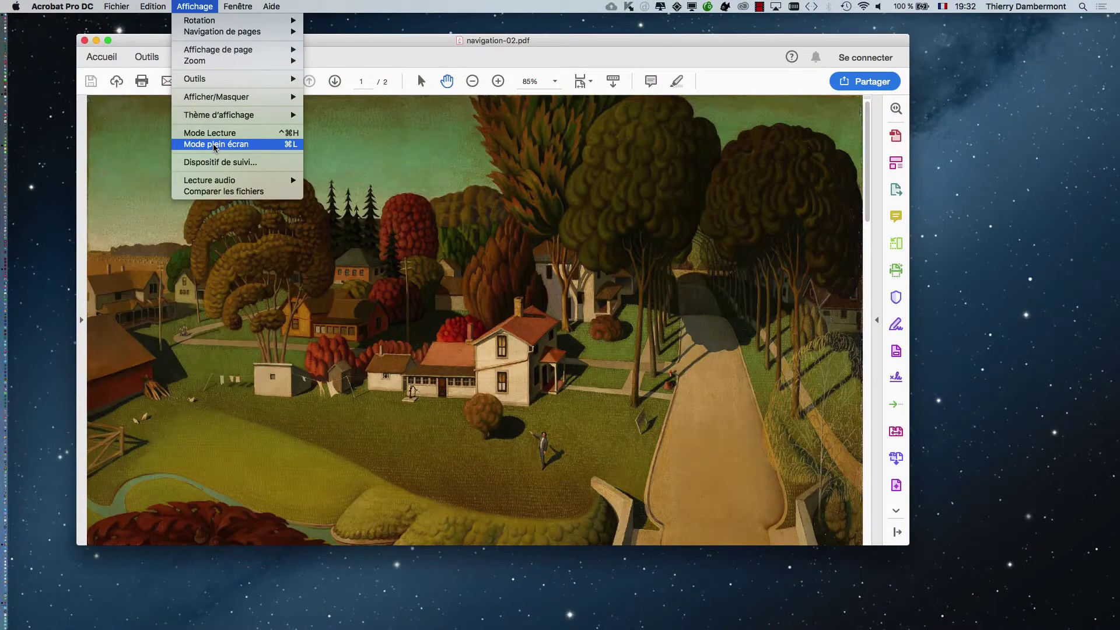
left_click(215, 144)
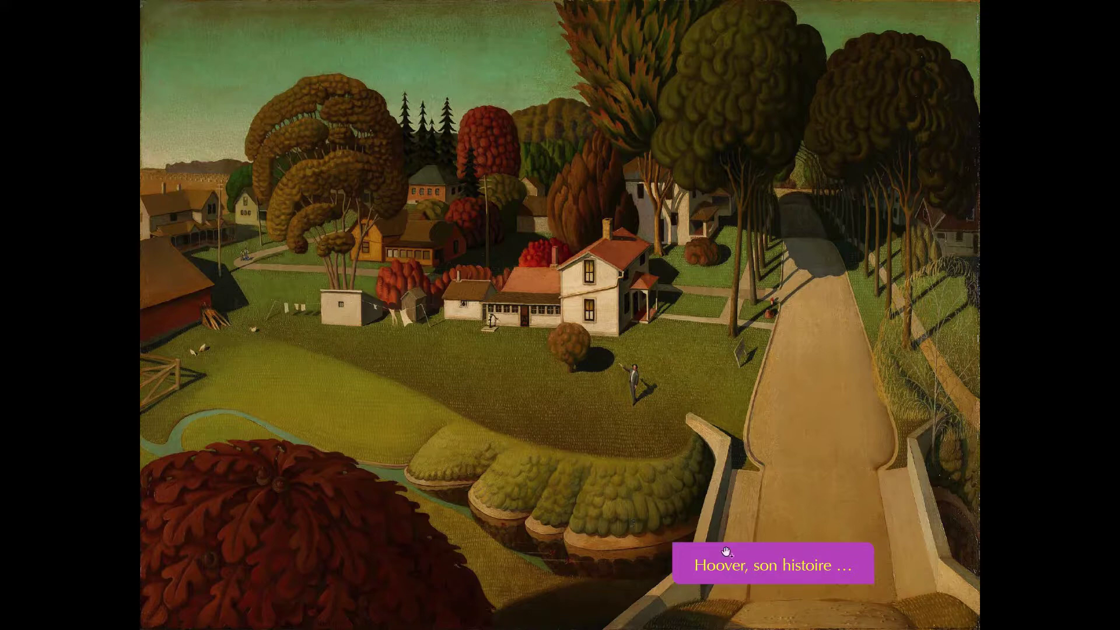
left_click(759, 571)
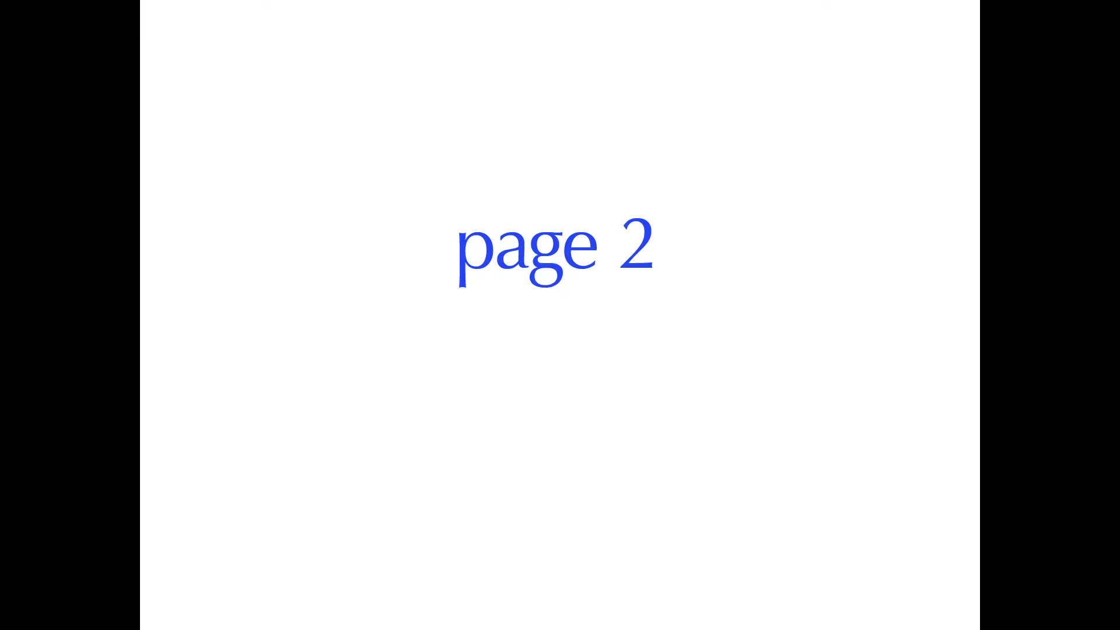
key("Left")
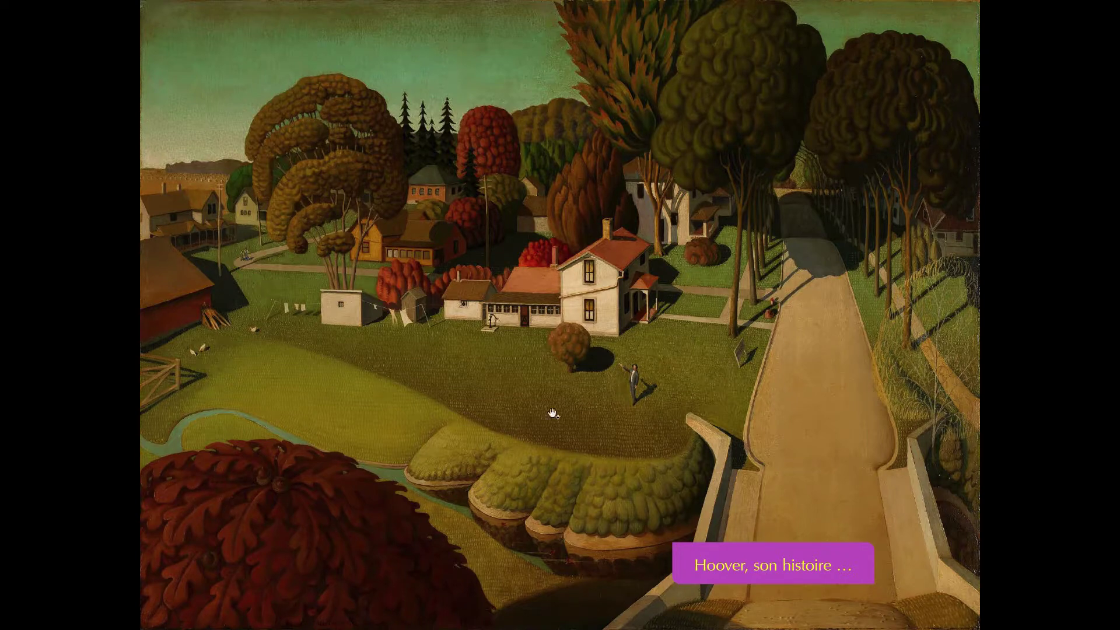
key("Right")
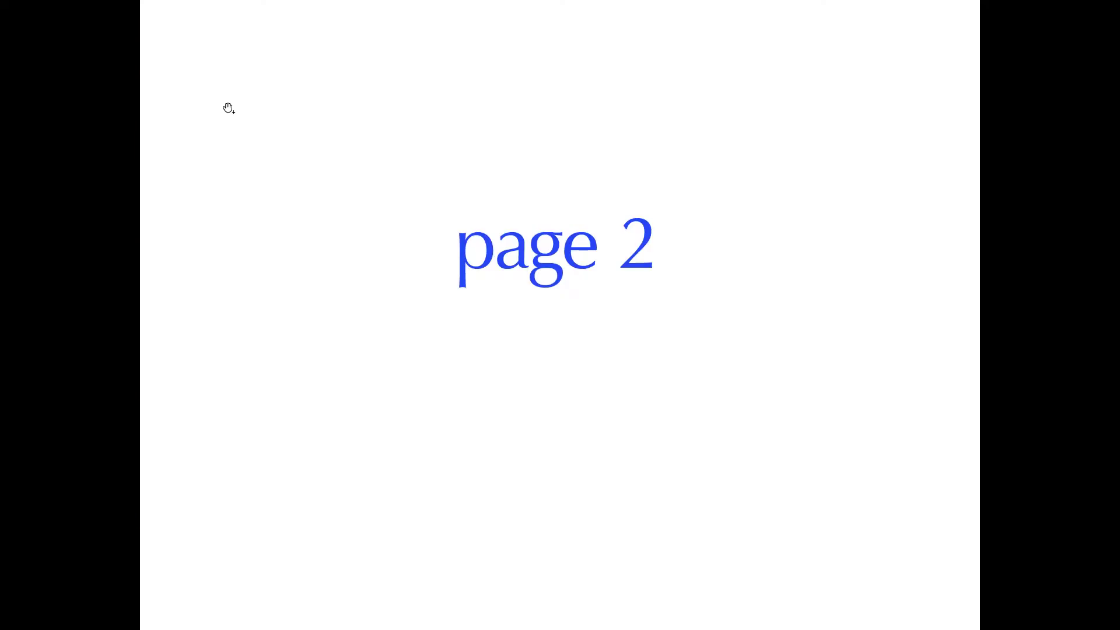
left_click(228, 107)
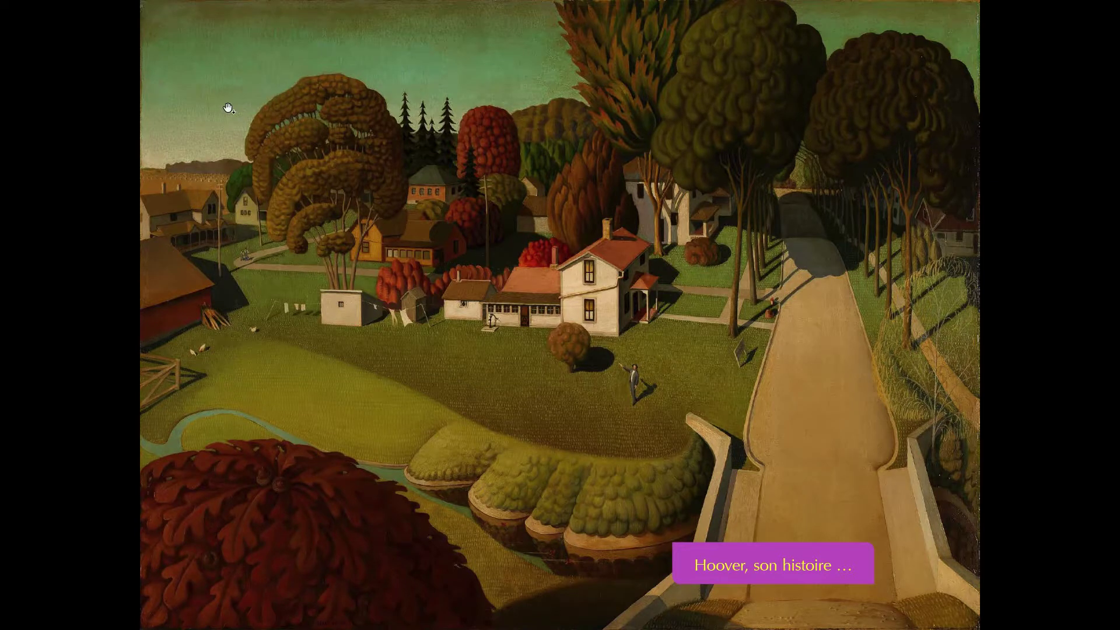